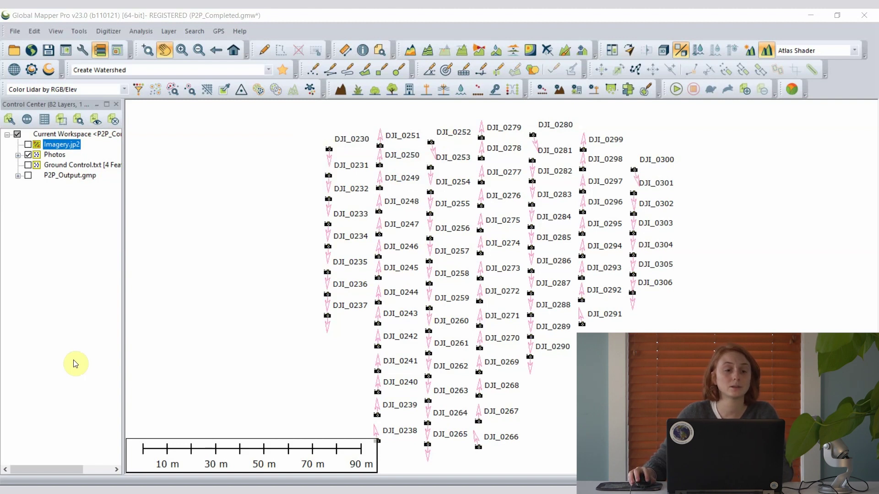
Step: Turn on the Imagery.jp2 layer so aerial imagery appears beneath the DJI photo points
click(18, 155)
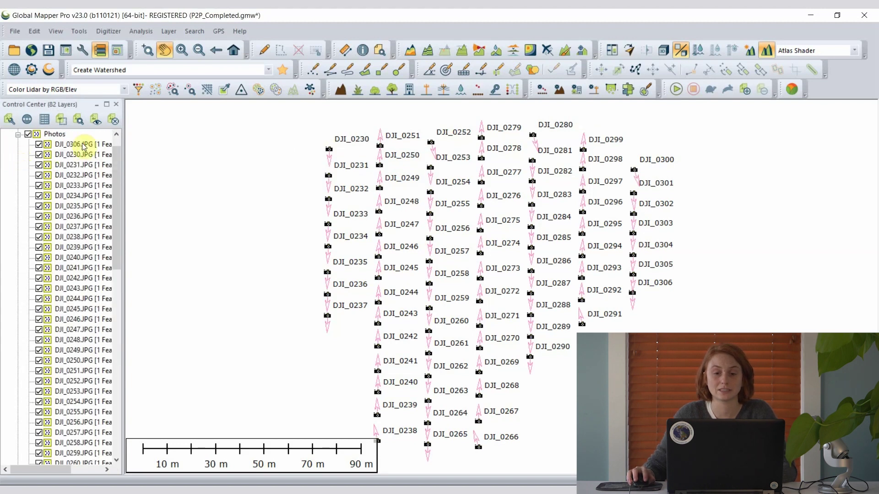
click(17, 134)
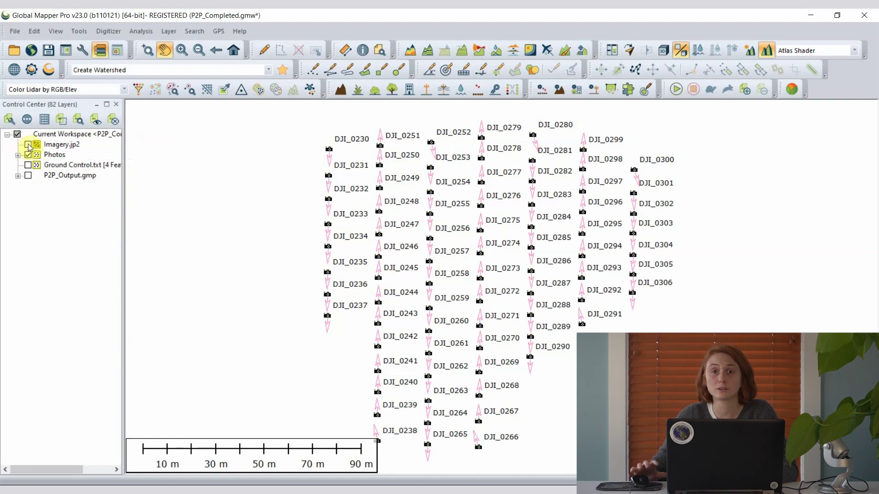
click(28, 144)
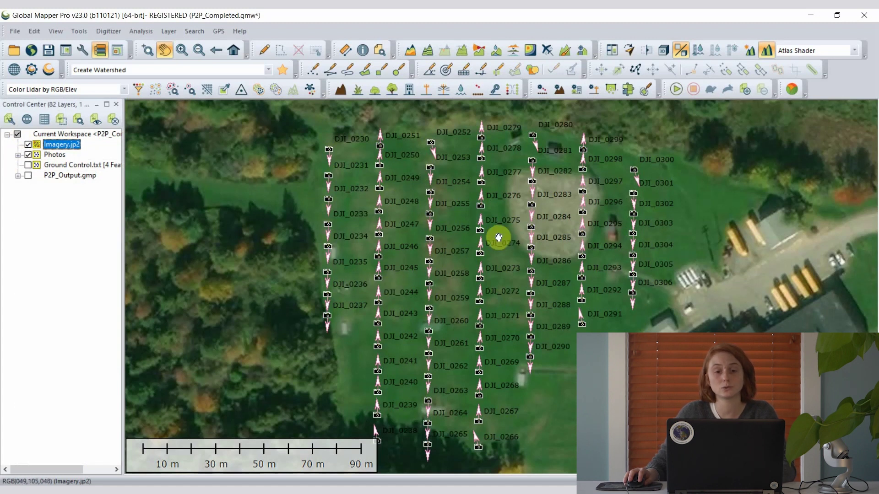
Step: Query photo point DJI_0250 with Feature Info to open its photo, placing the window lower
click(362, 52)
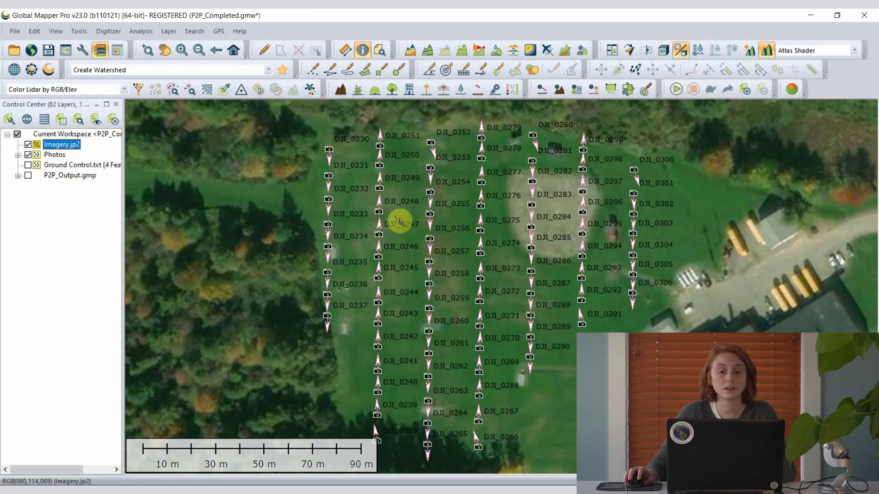
click(381, 168)
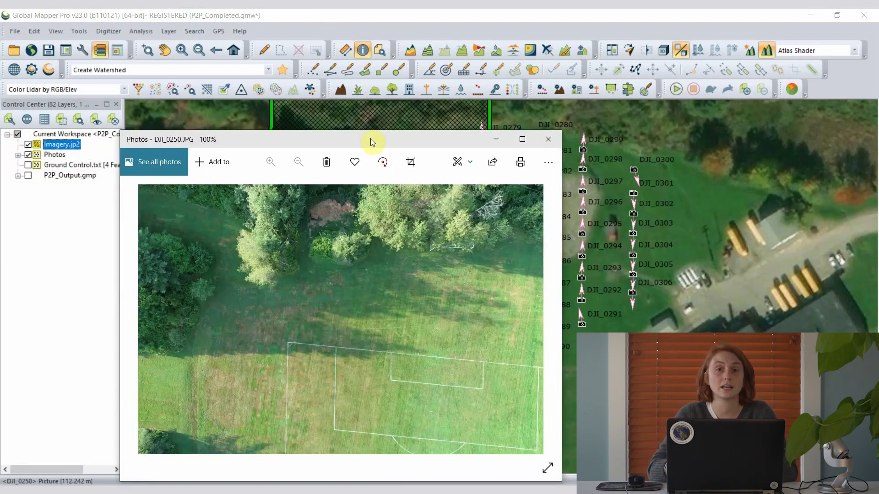
drag(370, 138, 400, 290)
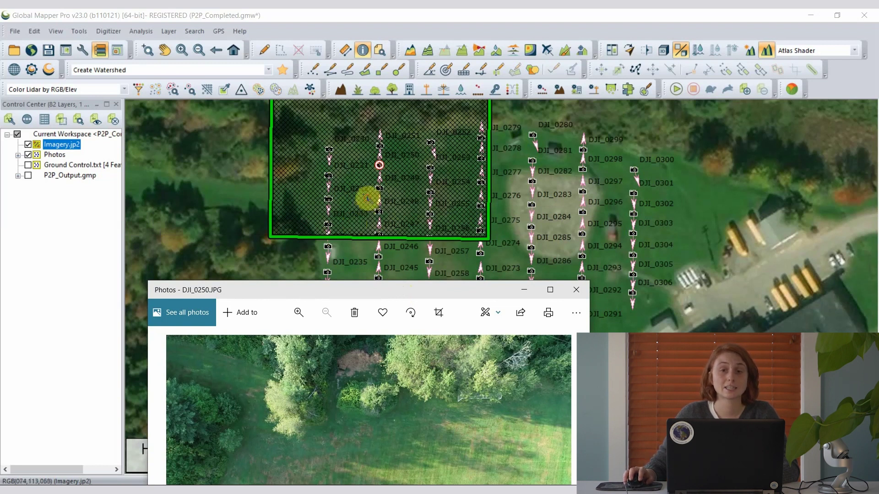
Step: Reposition the photo window and open drone photo DJI_0282 of the ball field
click(413, 291)
drag(412, 292, 400, 117)
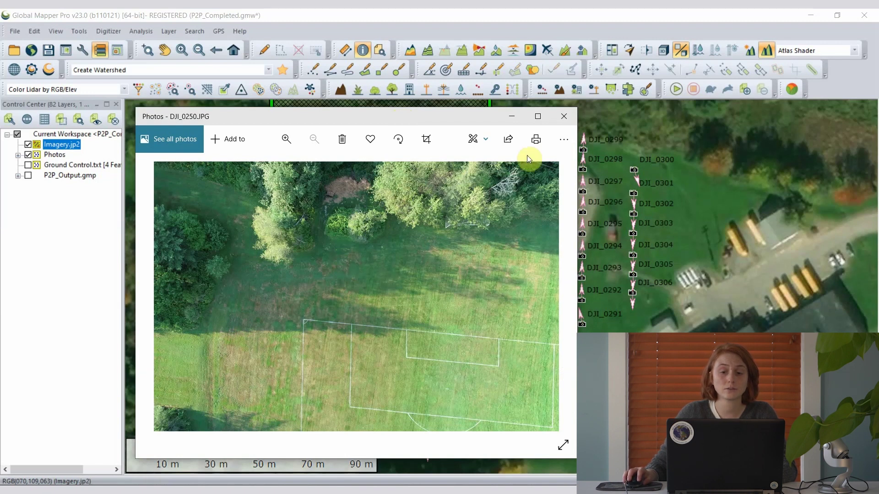
drag(469, 114, 474, 366)
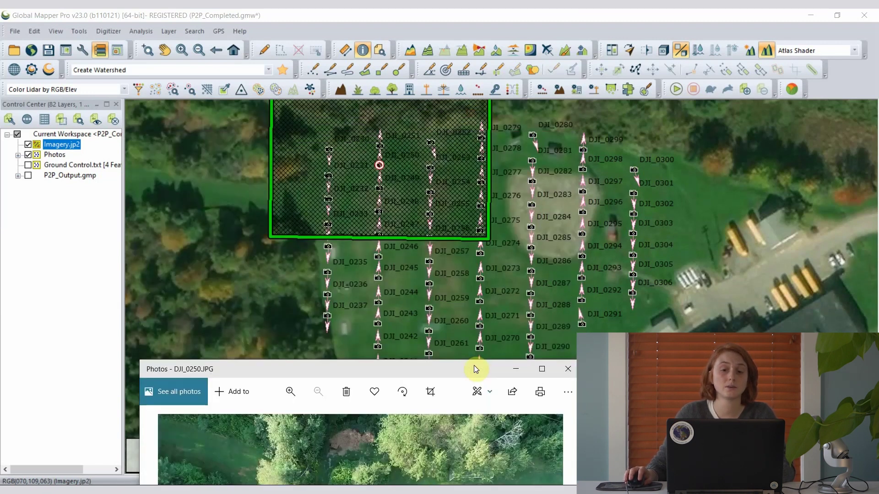
click(533, 185)
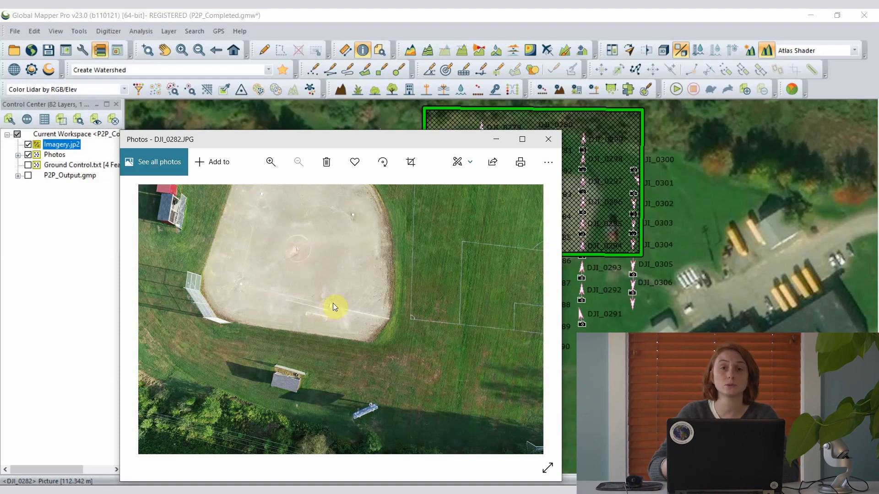
Step: Close the photo window and launch the Pixels to Points tool, showing its File menu
click(557, 140)
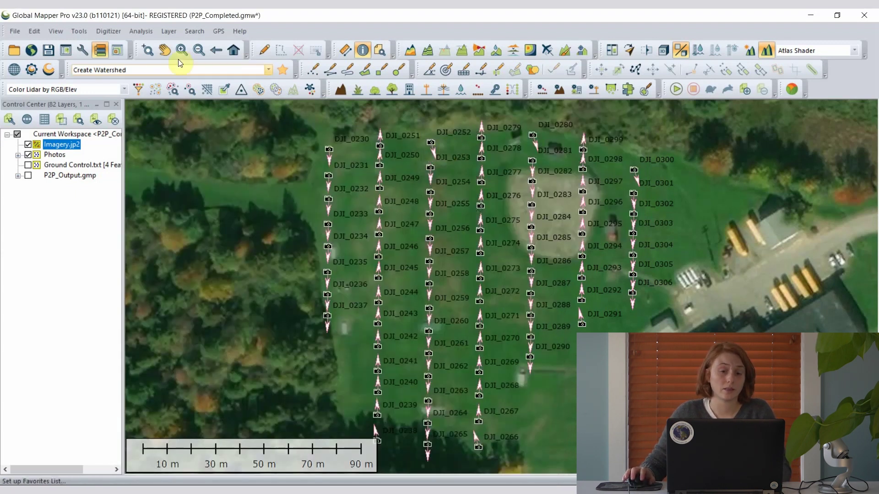
click(314, 89)
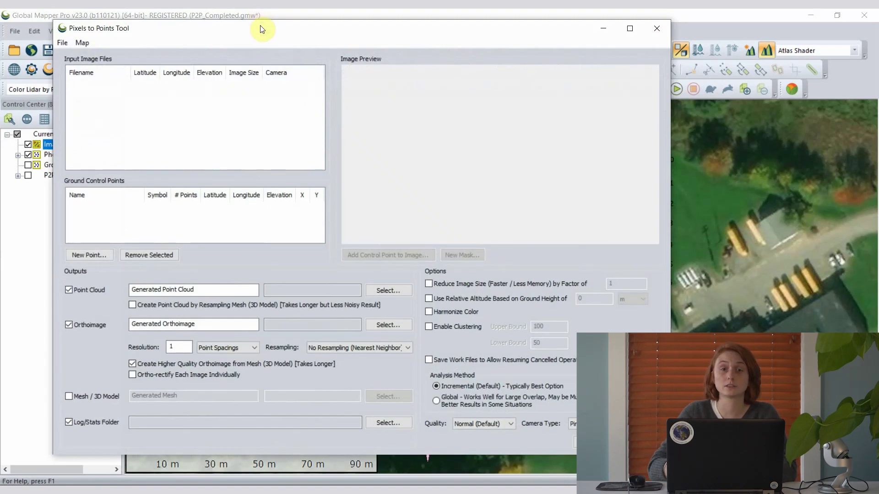
drag(262, 30, 308, 28)
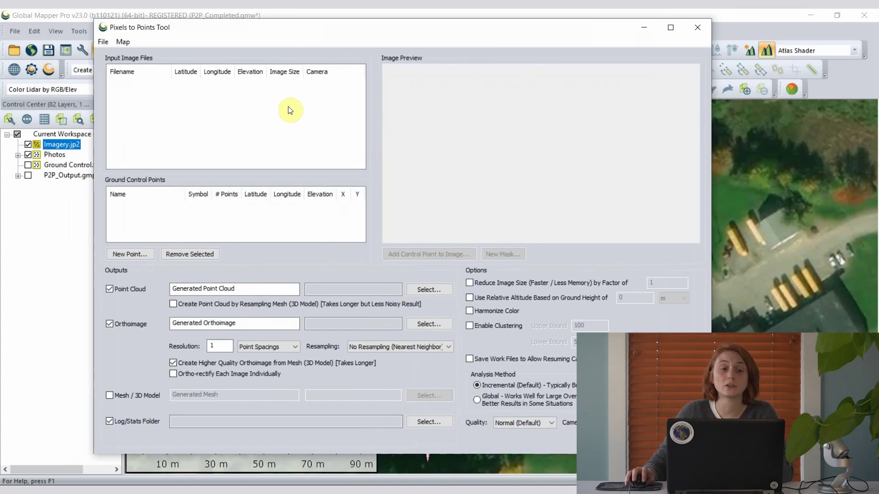
click(103, 41)
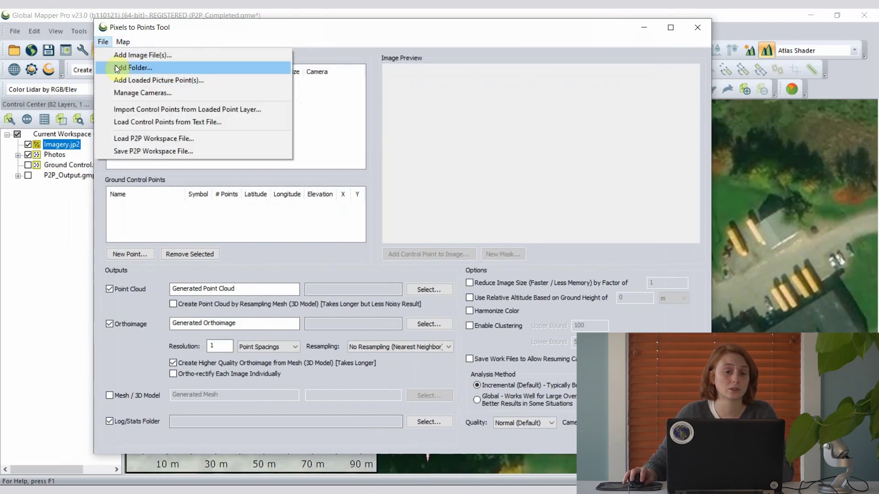
Step: Add all 77 loaded drone photos as input images and preview DJI_0231
click(143, 85)
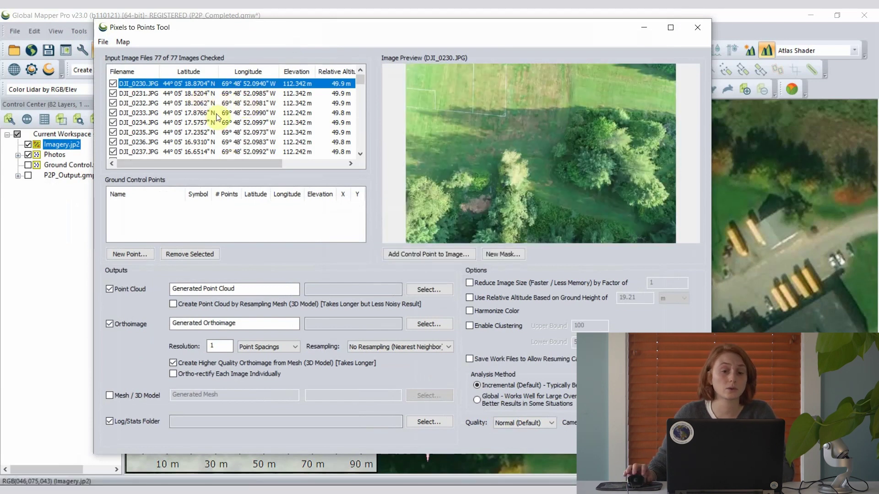
click(236, 94)
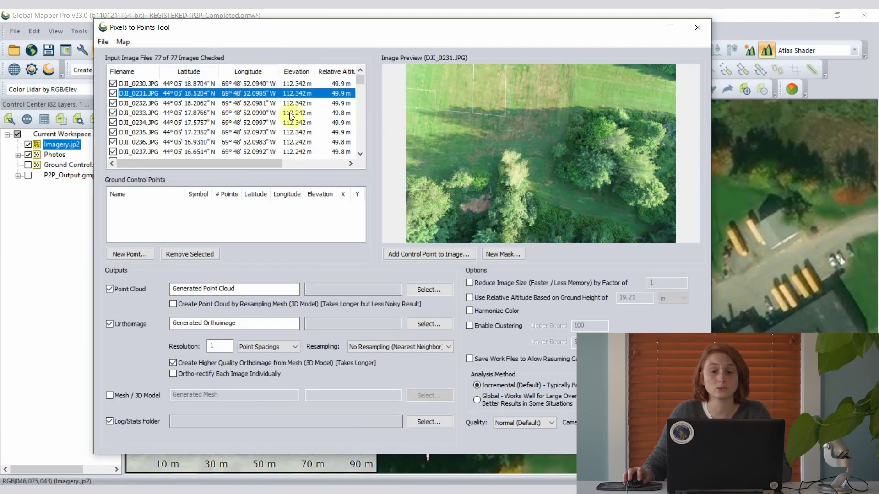
mouse_move(225, 163)
mouse_down()
mouse_move(289, 167)
mouse_move(220, 164)
mouse_up()
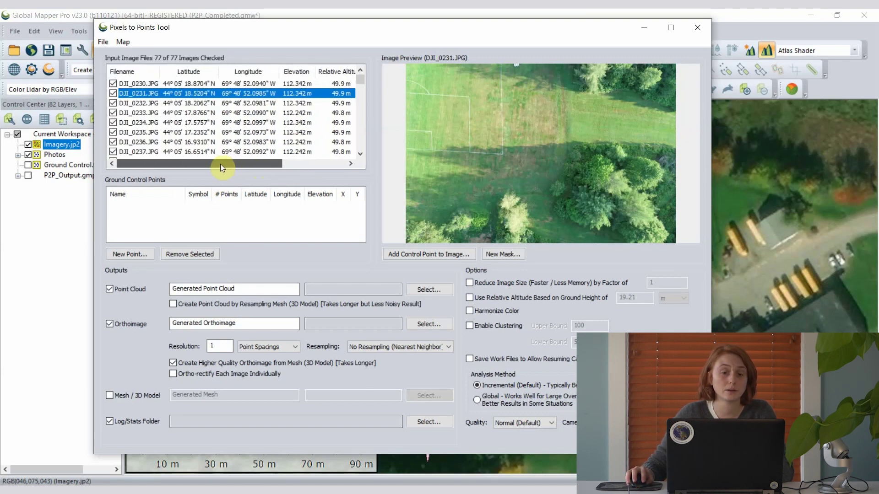
Step: Inspect DJI_0233 zoomed in, preview DJI_0234, and keep DJI_0234 included
click(185, 114)
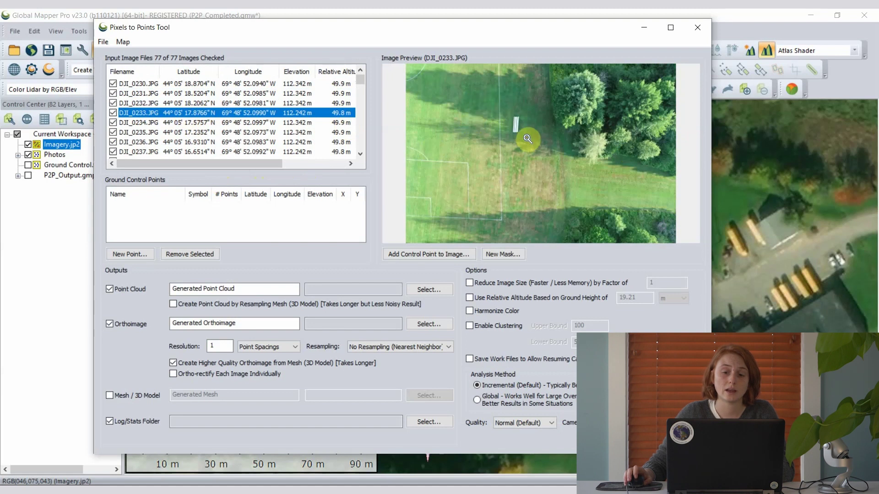
click(498, 143)
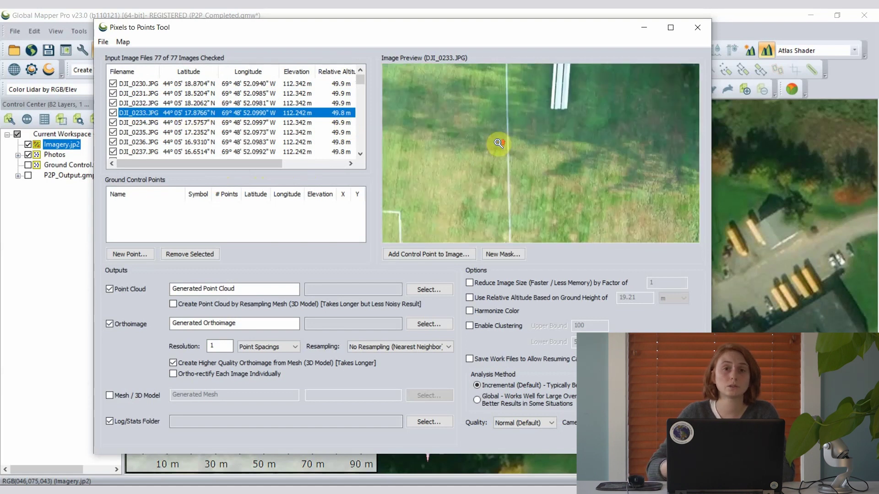
right_click(490, 145)
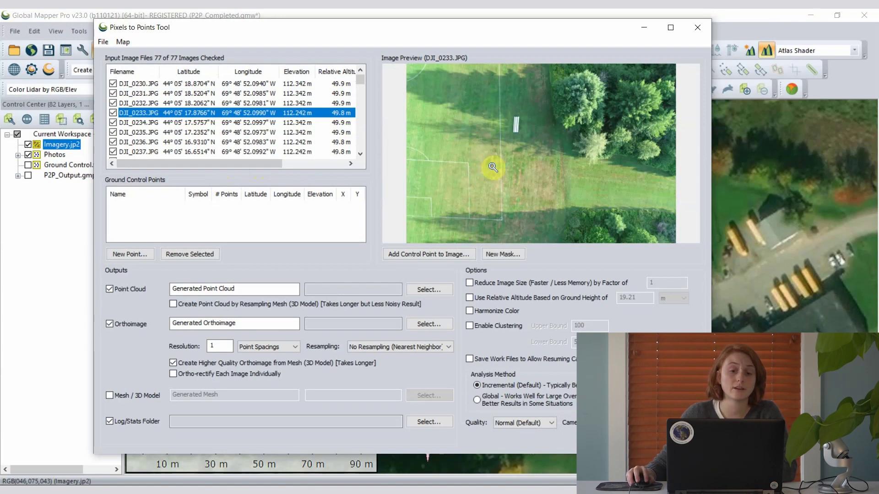
click(188, 122)
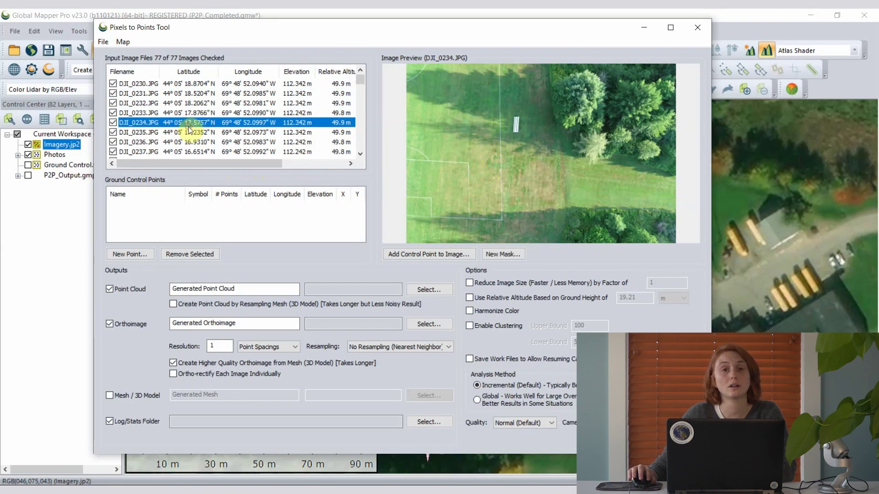
click(113, 125)
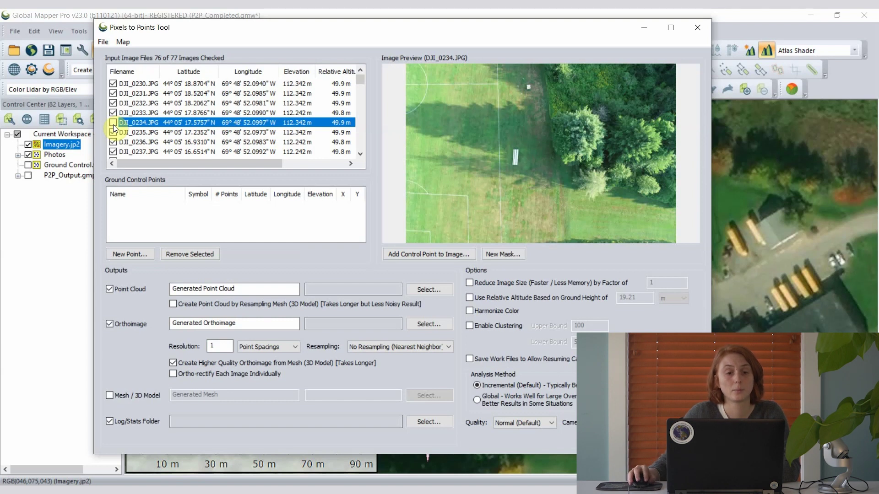
click(113, 123)
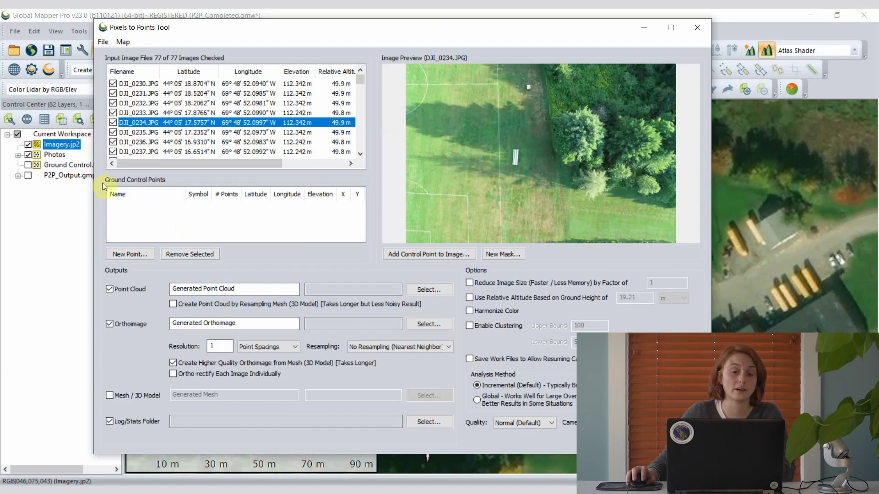
Step: Load ground control Points 1–3 from the Ground Control.txt layer
click(28, 165)
right_click(179, 216)
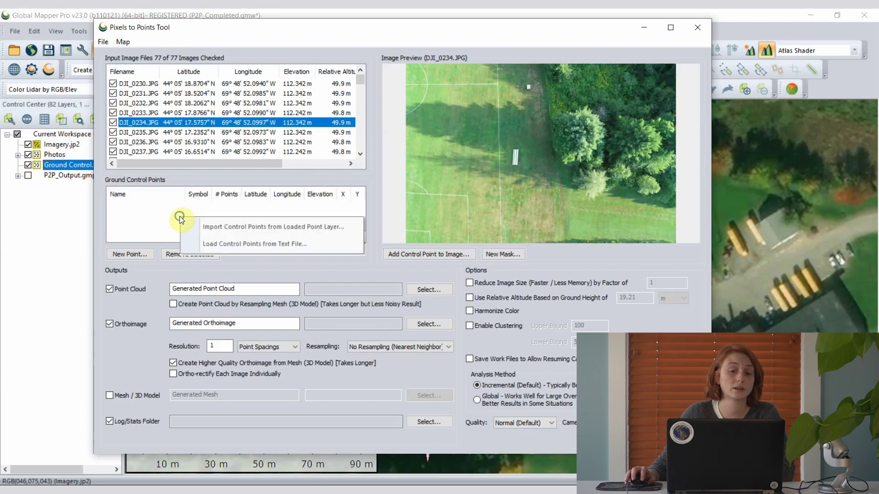
click(238, 226)
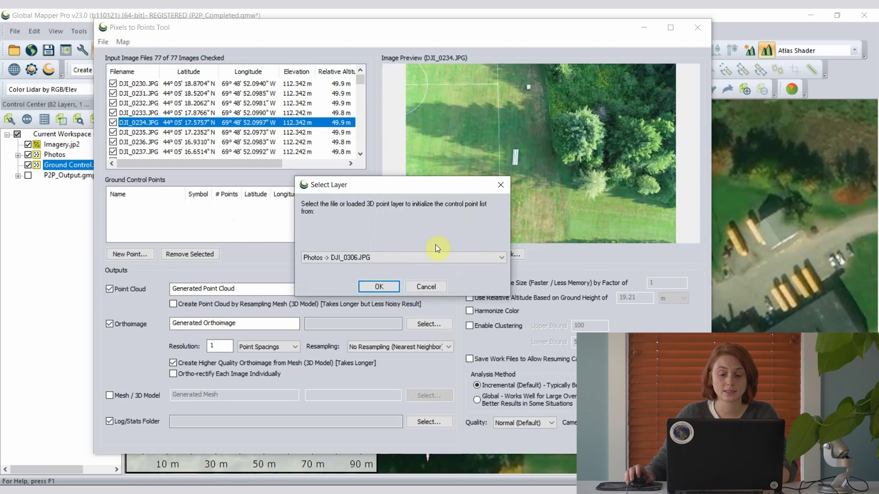
click(429, 258)
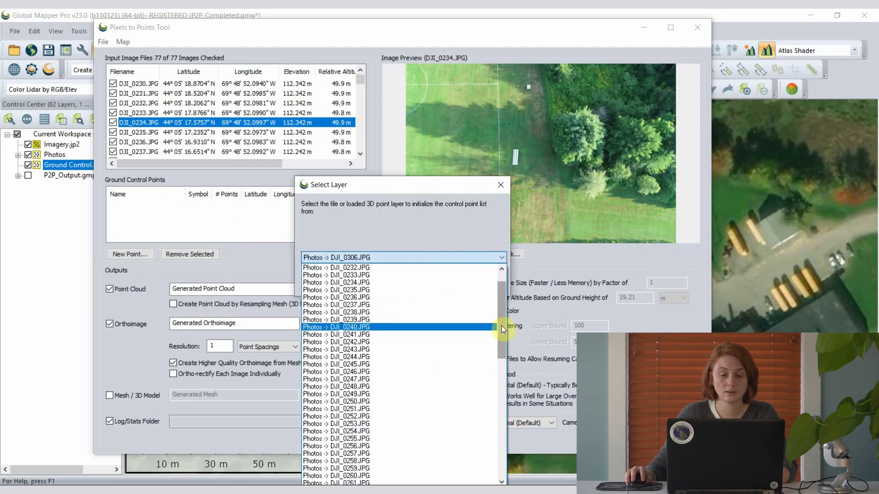
scroll(501, 339, down, 15)
scroll(374, 481, down, 1)
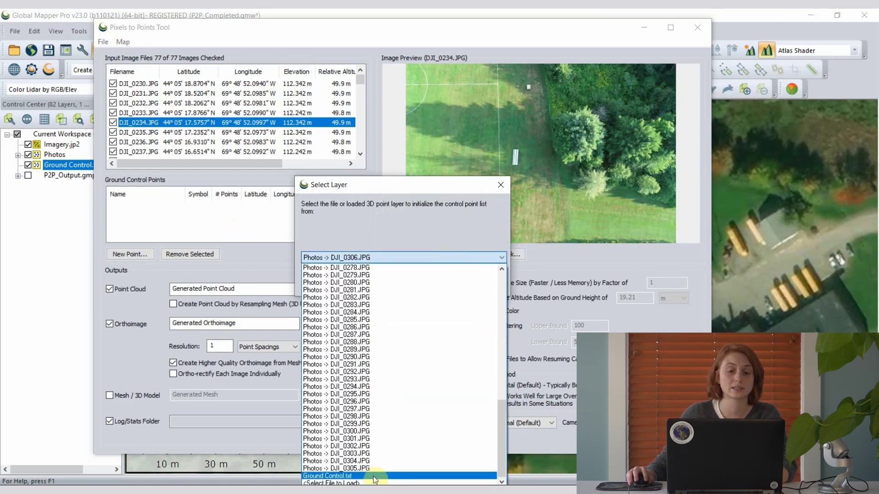
click(369, 476)
click(378, 288)
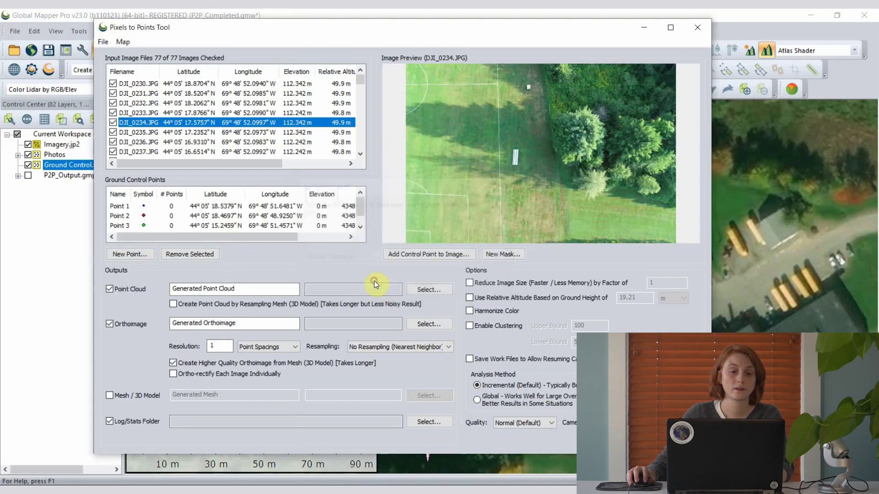
Step: Select Point 1 and image DJI_0232, ready to place the control point
click(202, 216)
click(202, 206)
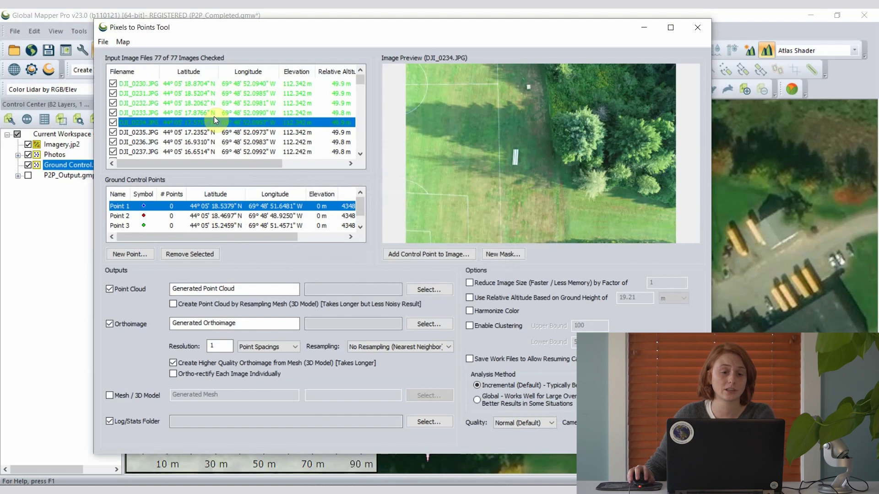
click(208, 105)
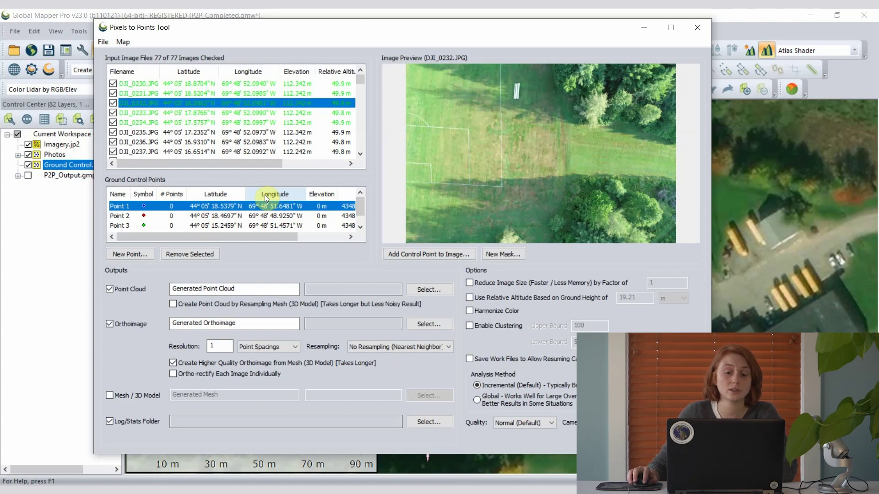
click(430, 254)
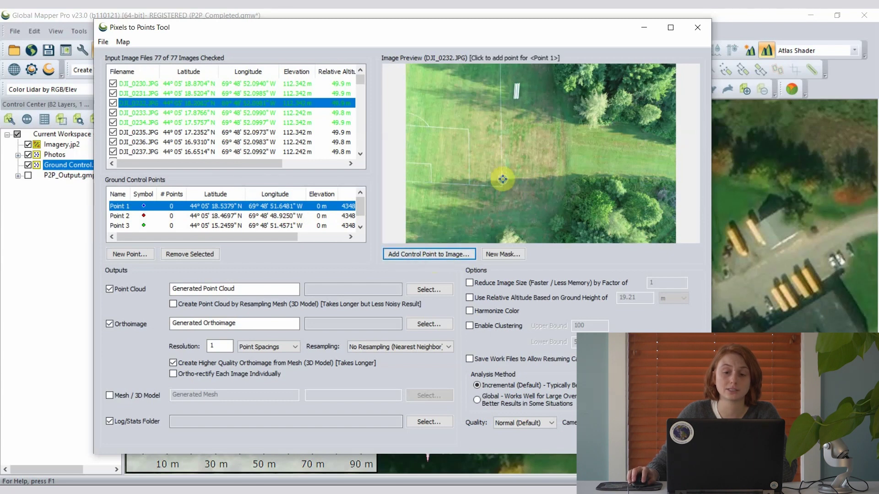
Step: Mark Point 1 at the field-line corner in DJI_0232, then preview DJI_0233
scroll(501, 195, up, 2)
scroll(500, 195, up, 3)
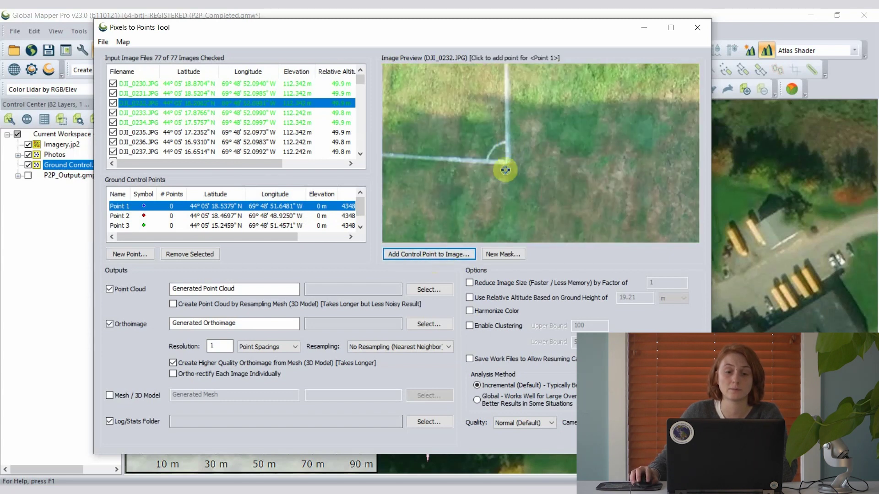
click(507, 162)
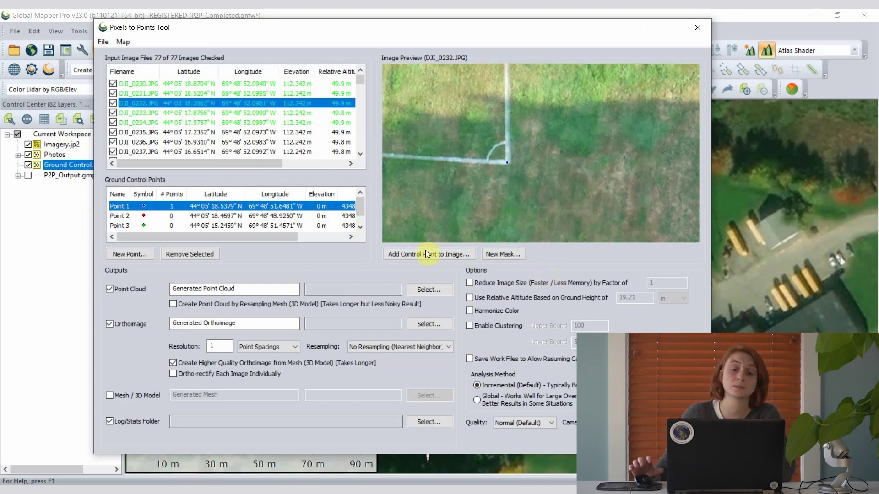
click(250, 114)
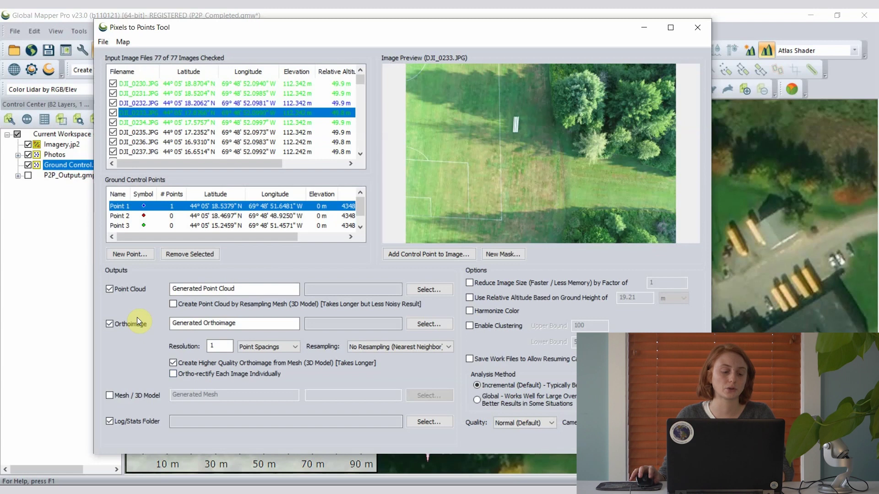
click(138, 394)
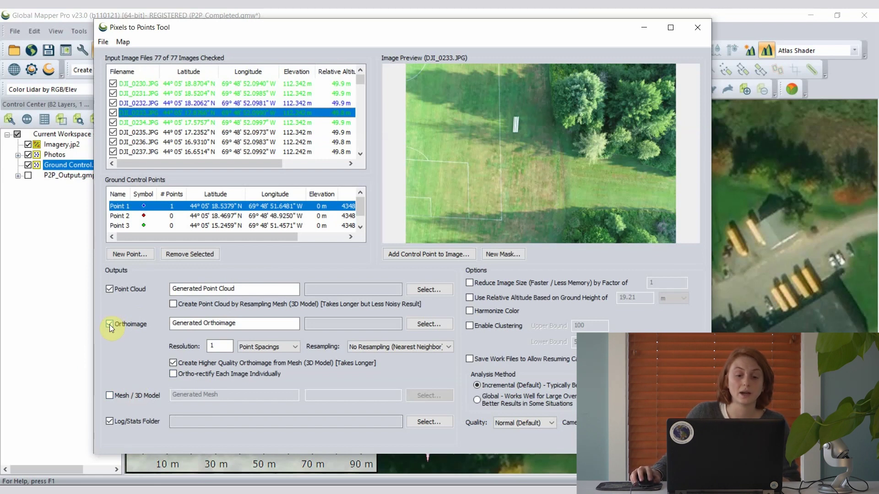
click(108, 395)
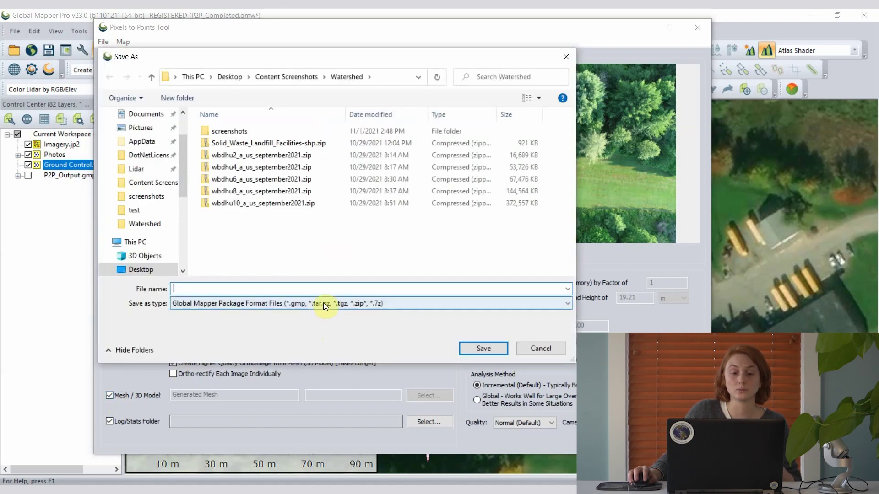
click(450, 304)
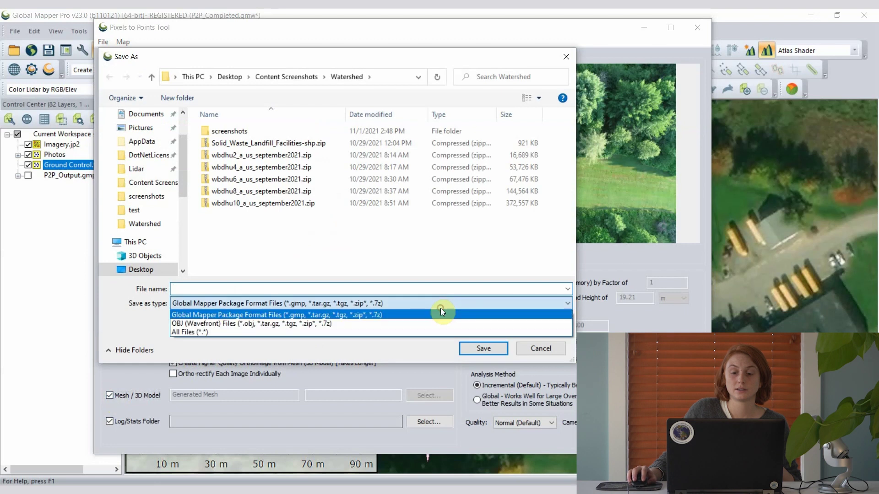
click(388, 316)
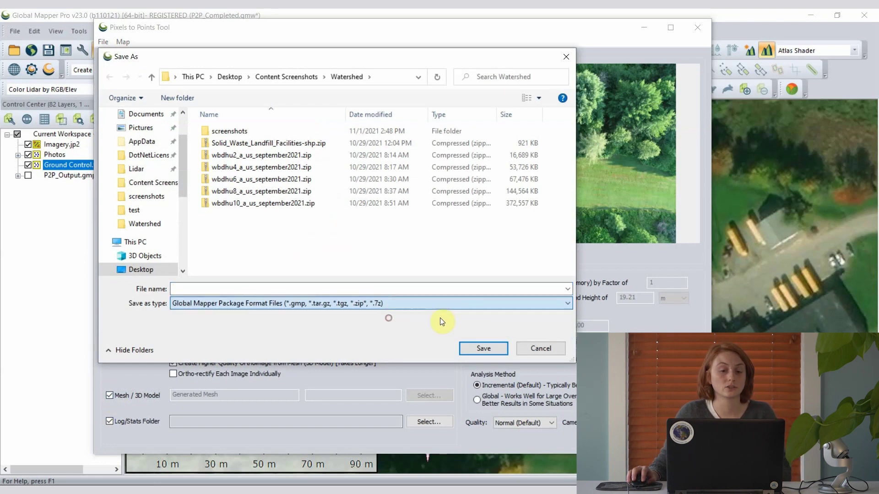
click(531, 347)
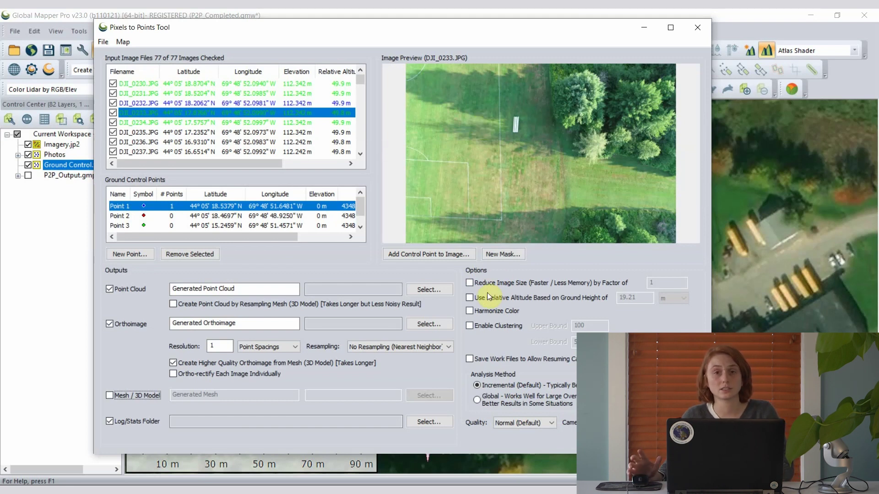
Step: Check Enable Clustering, using an upper bound of 100
click(470, 326)
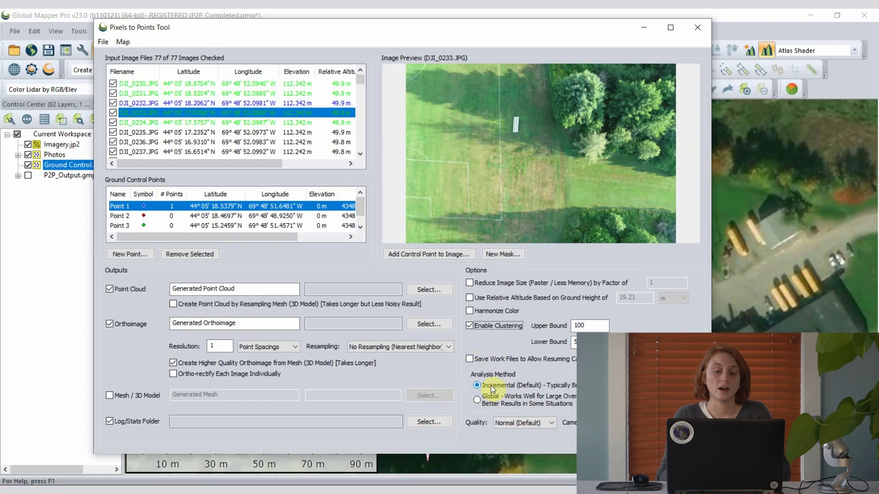
Step: Select Global as the Pixels to Points analysis method
click(488, 397)
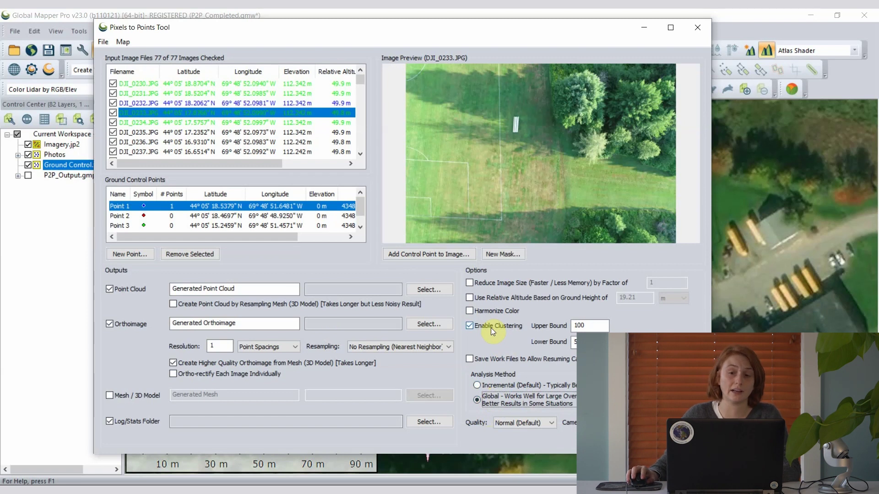
Step: Minimize the Pixels to Points tool and hide the Ground Control.txt and Imagery.jp2 layers
click(641, 27)
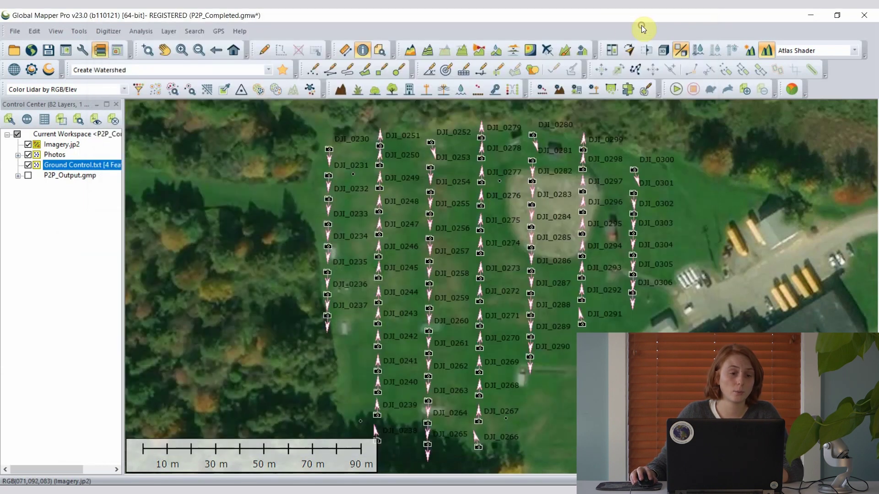
click(28, 165)
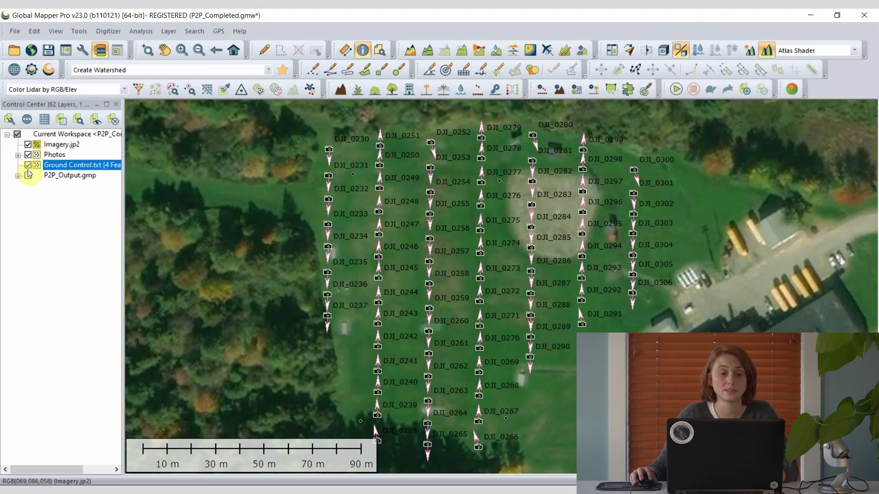
click(28, 166)
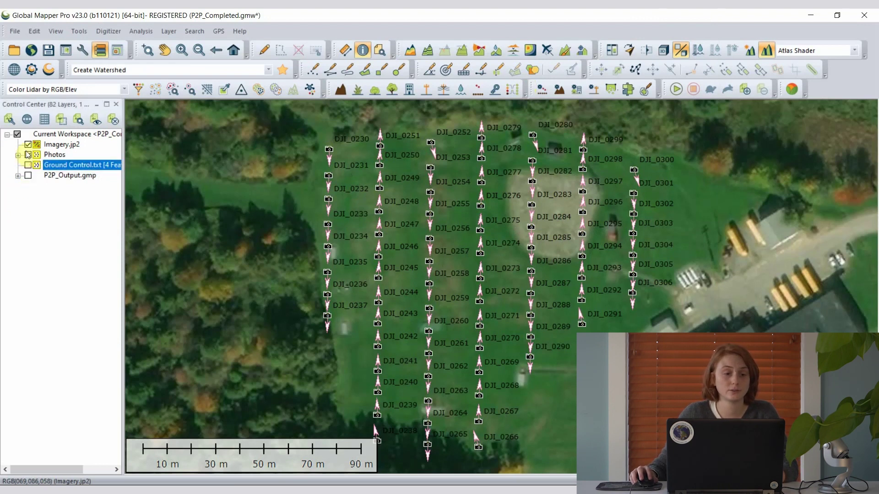
click(28, 145)
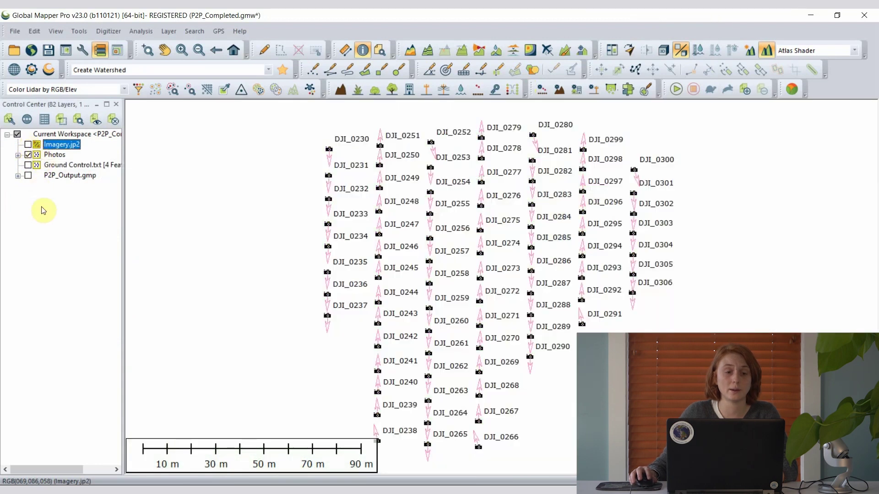
Step: Show the Generated Point Cloud from P2P_Output.gmp, hide Photos, and view it in 3D
click(18, 175)
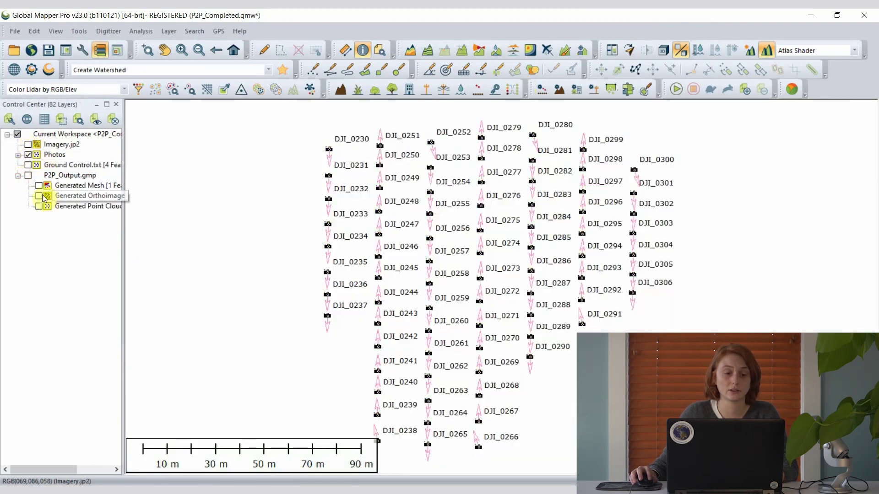
click(94, 176)
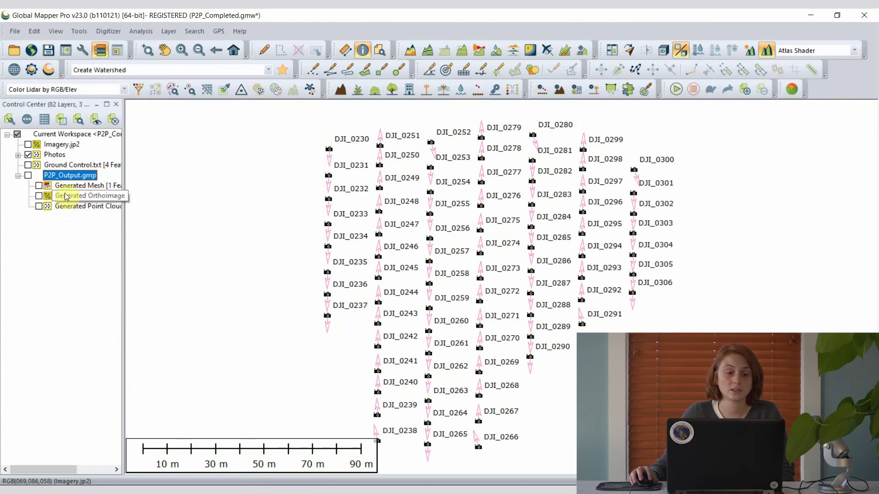
click(39, 206)
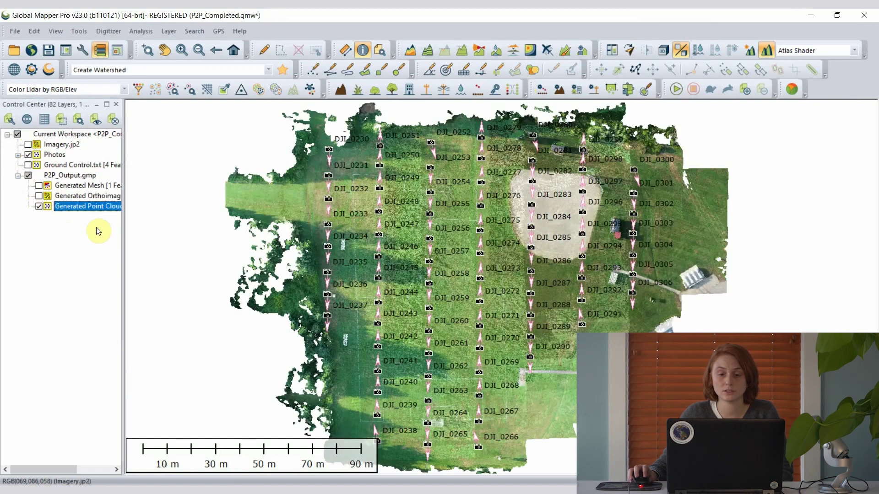
click(27, 155)
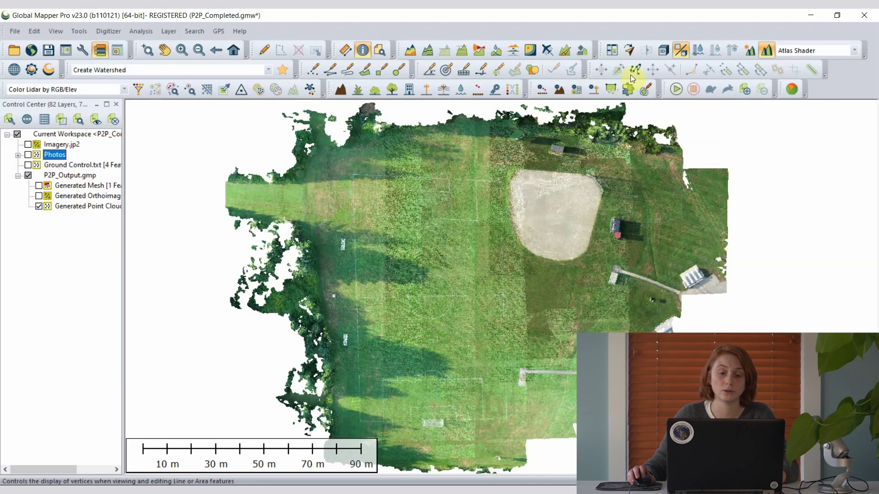
click(663, 50)
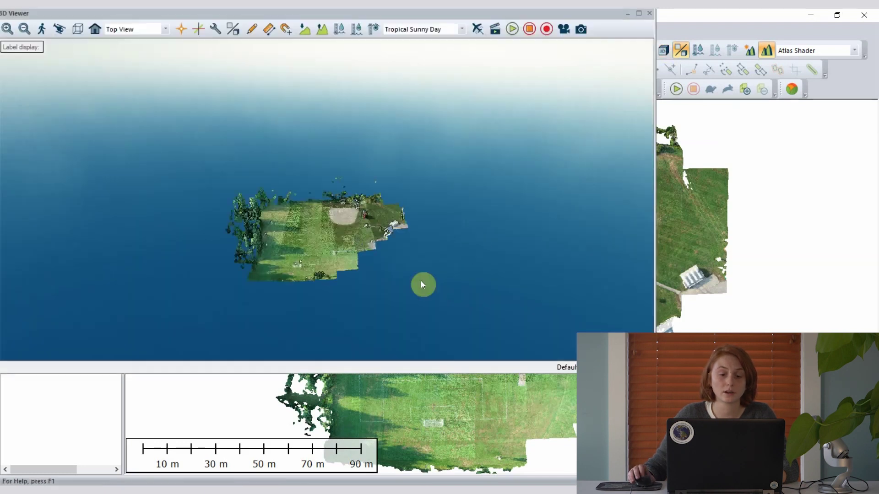
Step: Zoom and tilt the point cloud to a low oblique view over the grass field and tree line, then close the 3D Viewer
scroll(338, 275, up, 5)
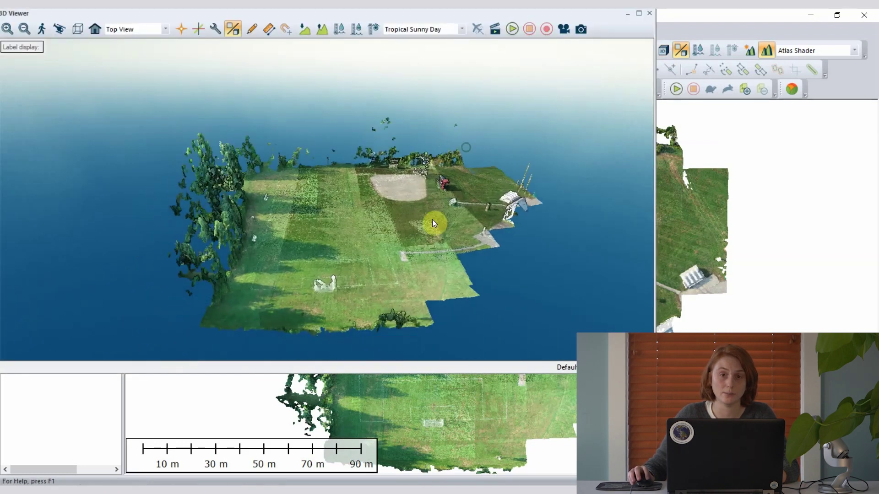
drag(434, 223, 434, 274)
scroll(339, 284, up, 3)
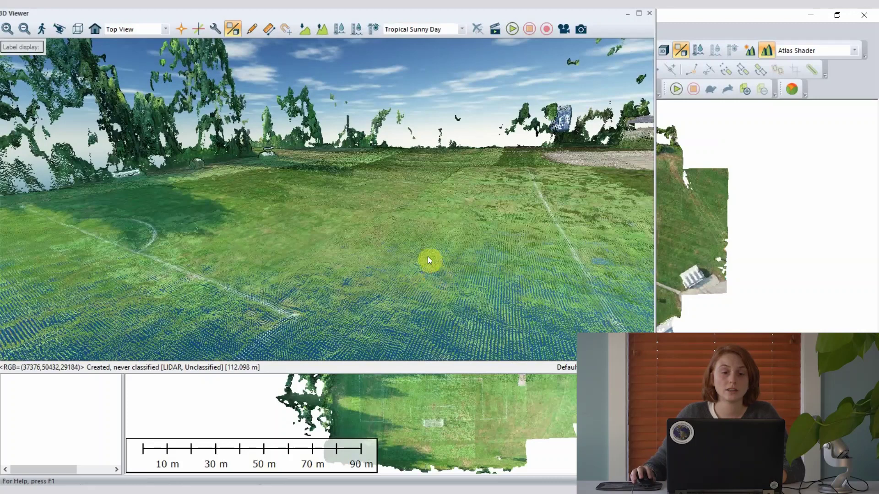
drag(435, 248, 214, 173)
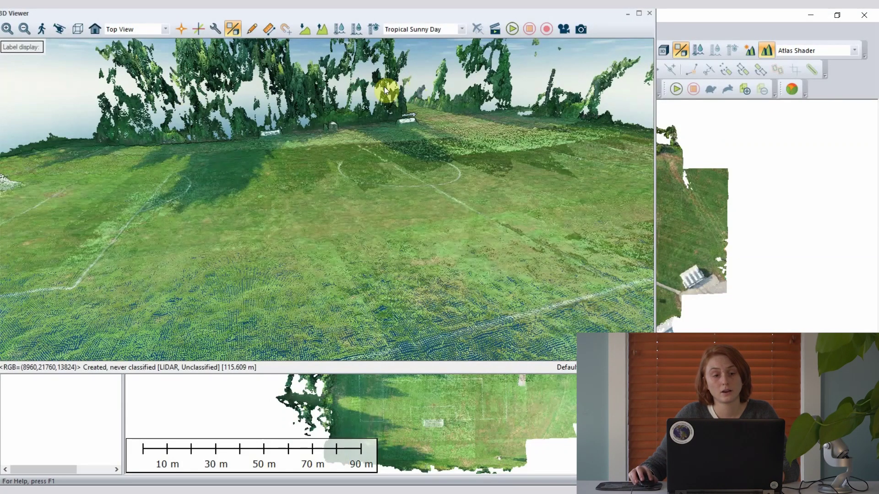
click(651, 13)
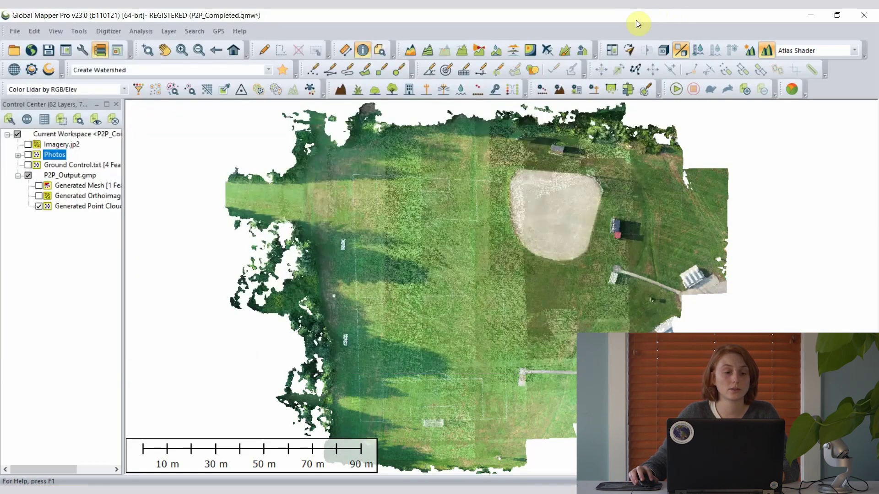
Step: Hide Generated Point Cloud and show Generated Orthoimage over the Imagery.jp2 background
click(39, 206)
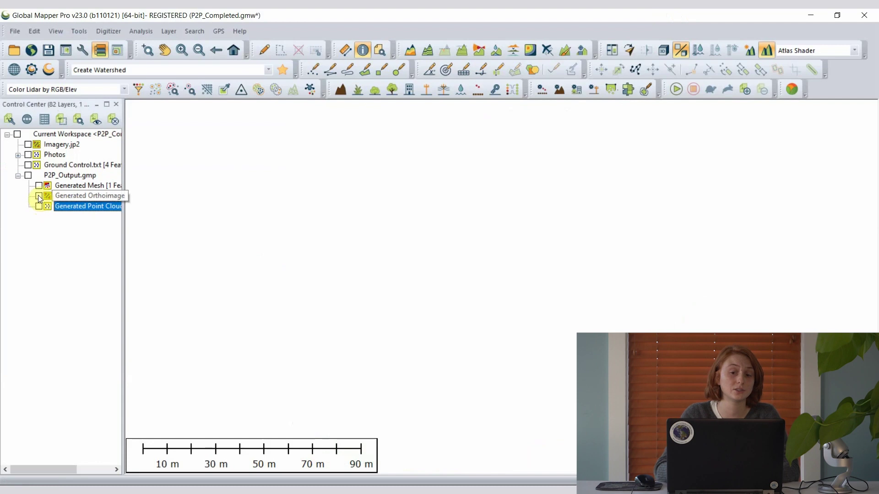
click(39, 196)
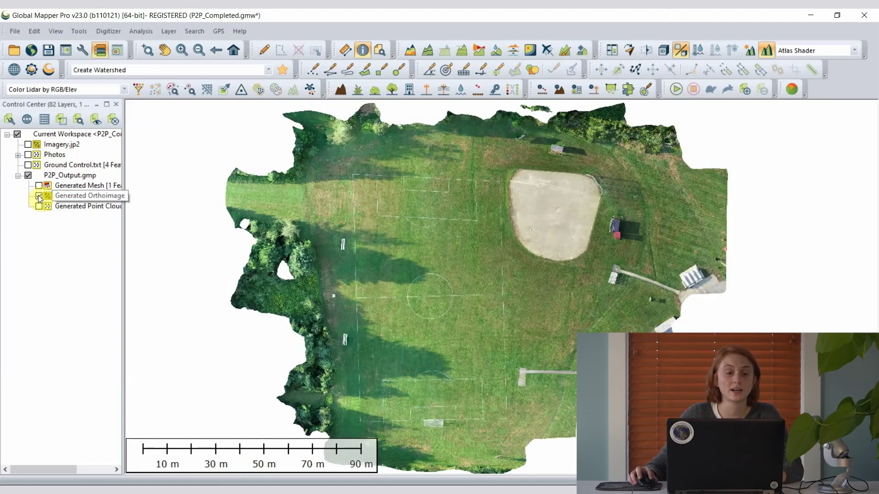
click(39, 196)
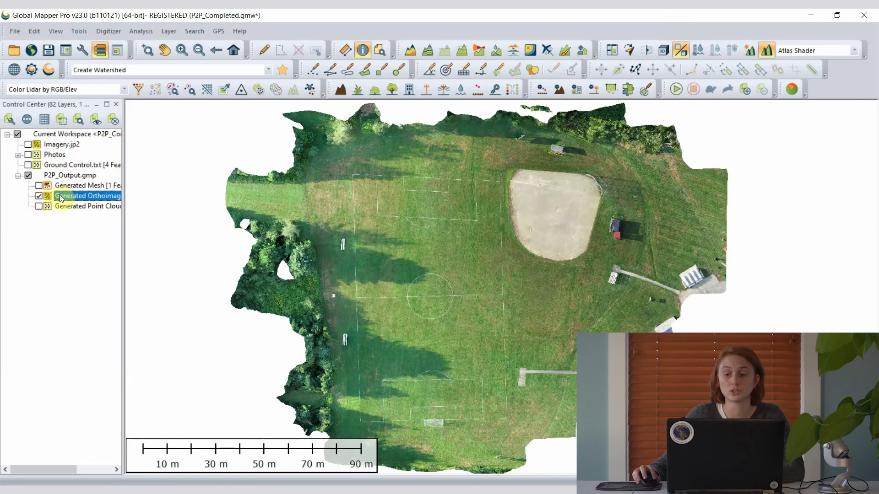
click(28, 145)
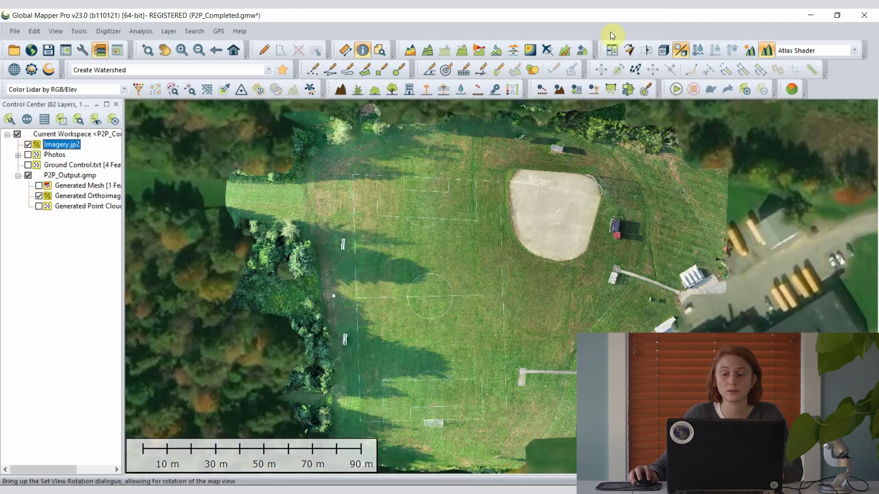
click(645, 49)
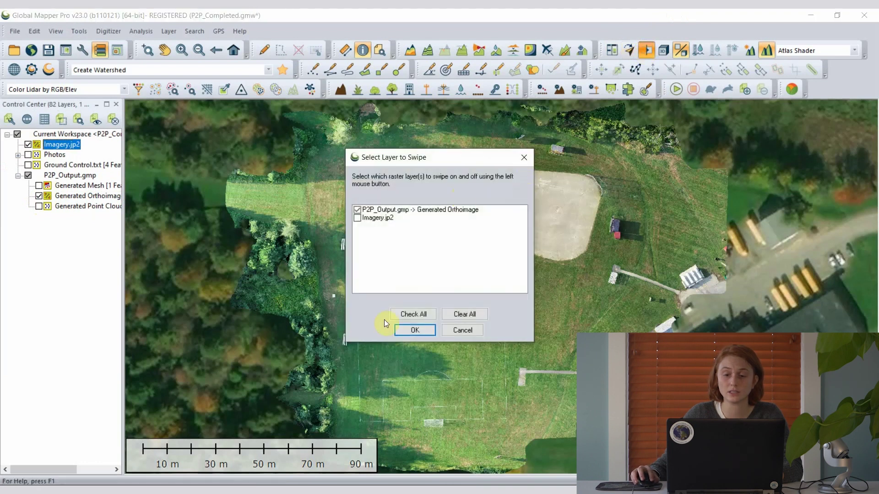
Step: Swipe the Generated Orthoimage across the map to reveal Imagery.jp2 underneath
click(413, 329)
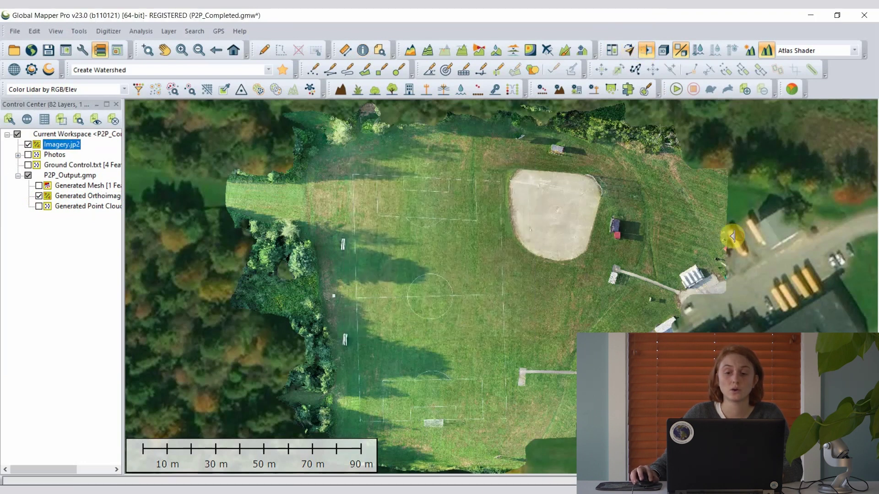
drag(736, 235, 667, 241)
drag(582, 243, 674, 287)
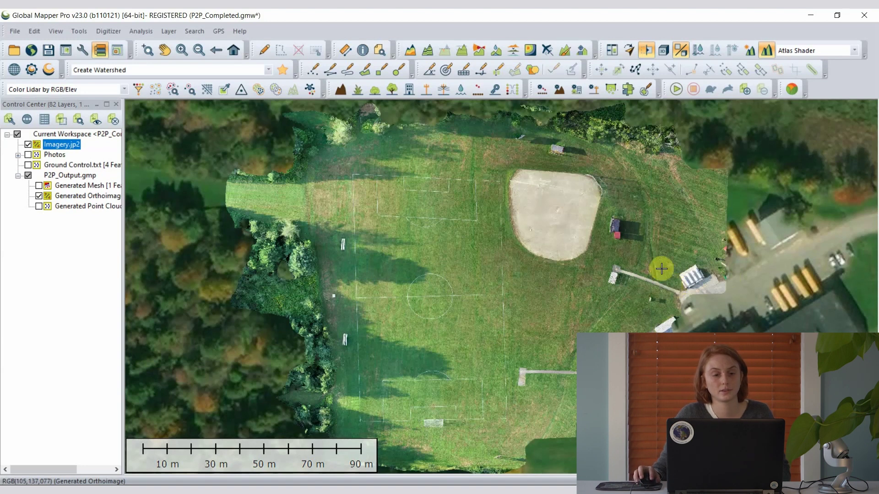
Step: Swipe once more across the field, then hide Generated Orthoimage and show Generated Mesh
drag(710, 251, 452, 253)
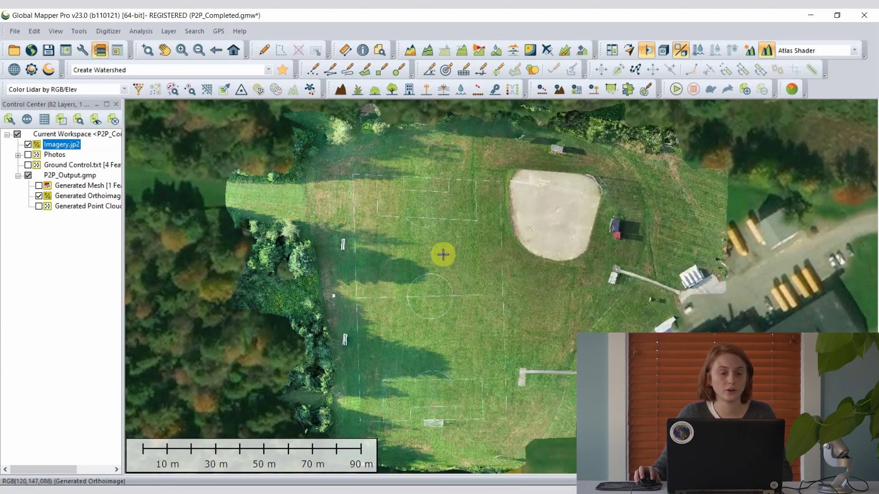
click(39, 196)
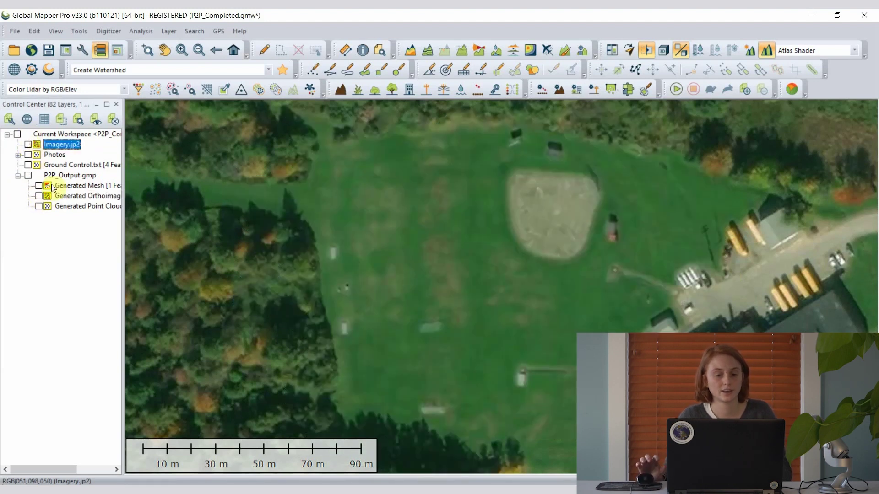
click(39, 185)
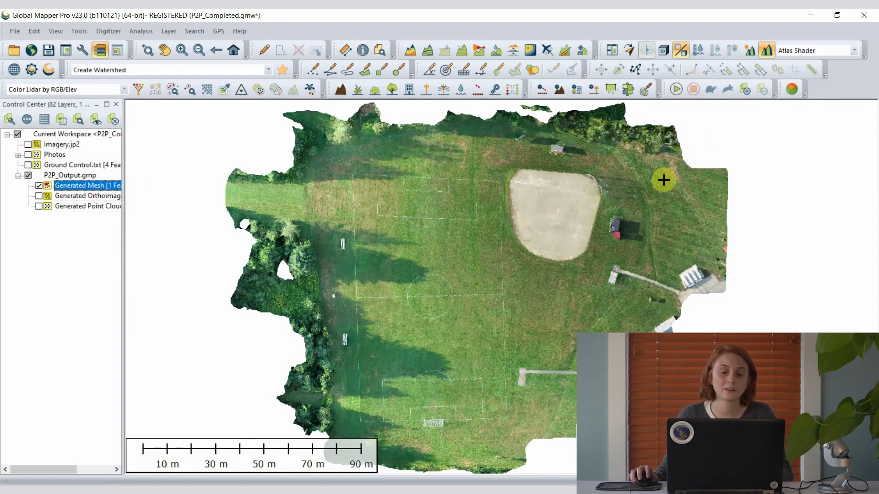
Step: Open the Generated Mesh in the 3D Viewer and orbit it to an oblique view of the field
click(663, 51)
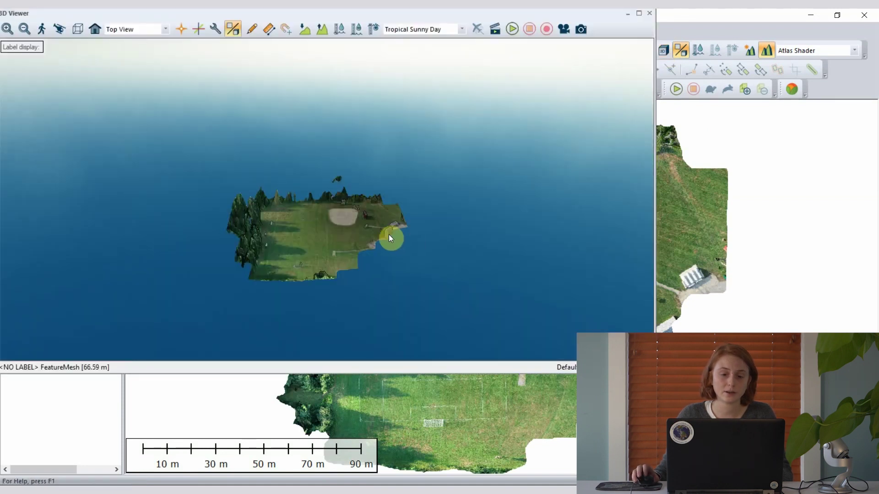
drag(389, 235, 416, 115)
drag(412, 221, 390, 251)
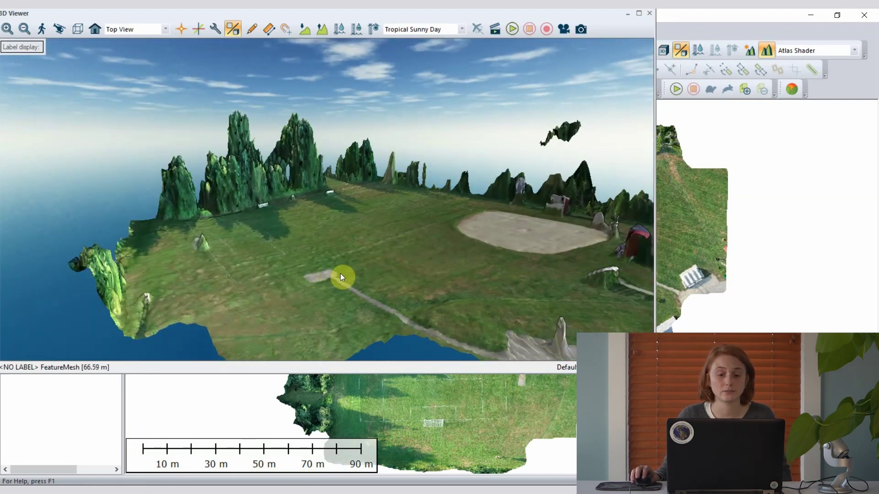
mouse_move(330, 265)
mouse_down()
mouse_move(416, 239)
mouse_move(363, 301)
mouse_move(378, 274)
mouse_move(344, 239)
mouse_move(350, 210)
mouse_up()
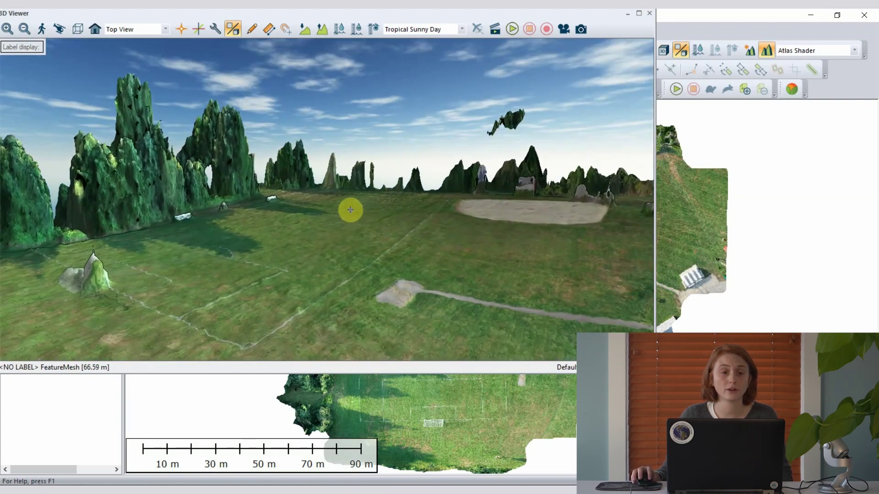
drag(474, 310, 21, 13)
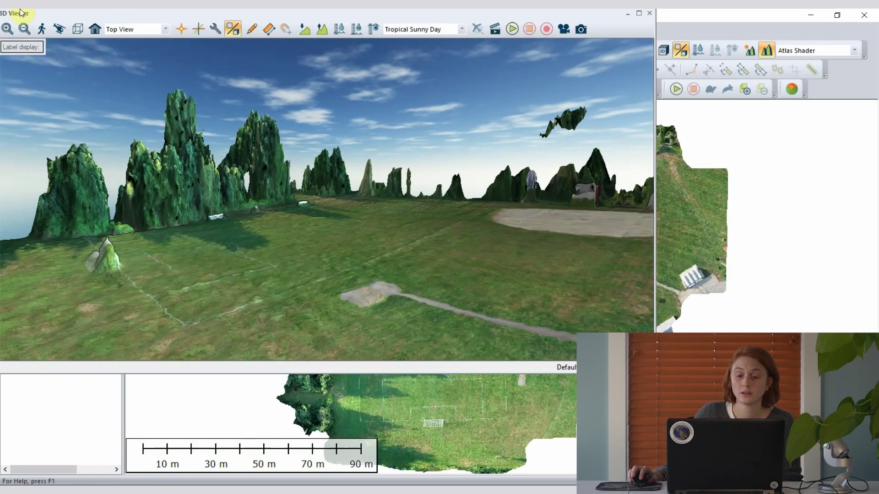
Step: Turn on wireframe display, tilt the mesh closer to the ground, and close the viewer
click(78, 30)
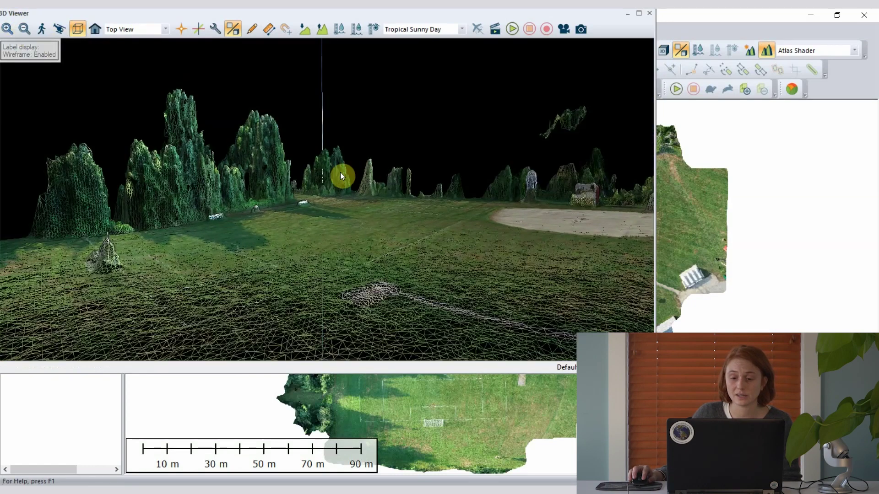
drag(320, 174, 308, 104)
drag(443, 246, 363, 229)
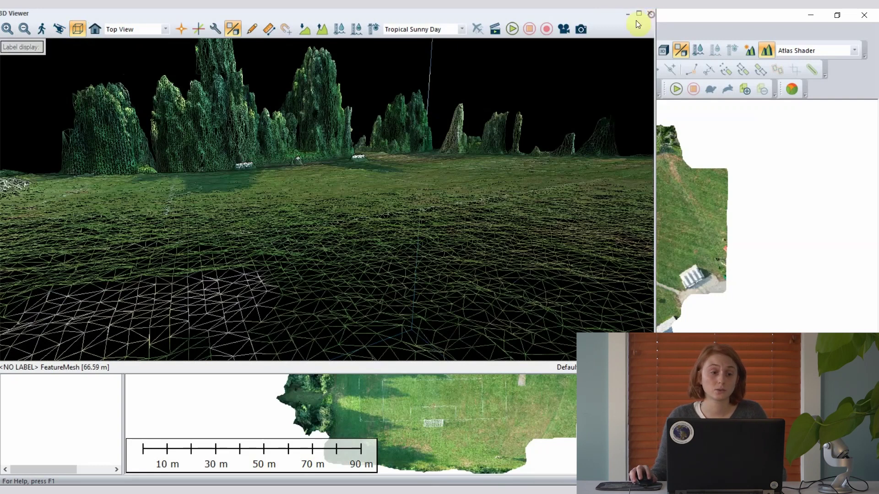
click(649, 14)
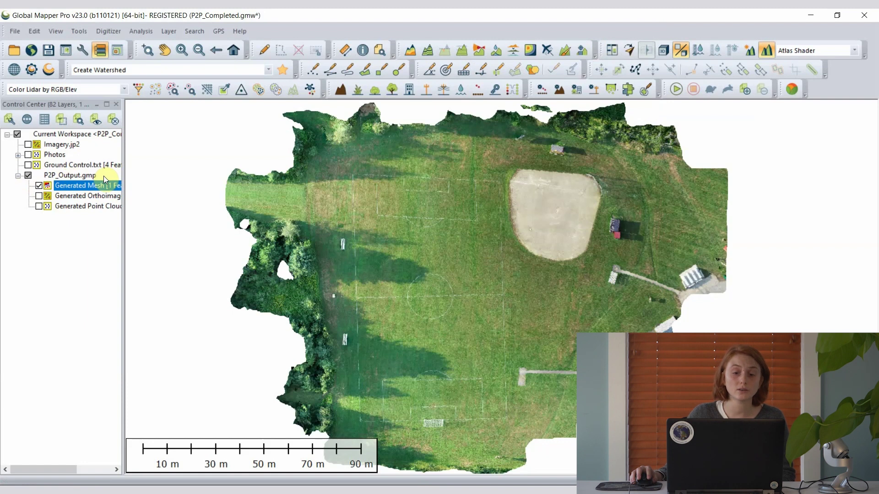
Step: Show Generated Point Cloud and hide Generated Mesh, briefly toggling the mesh to compare
click(39, 206)
click(39, 186)
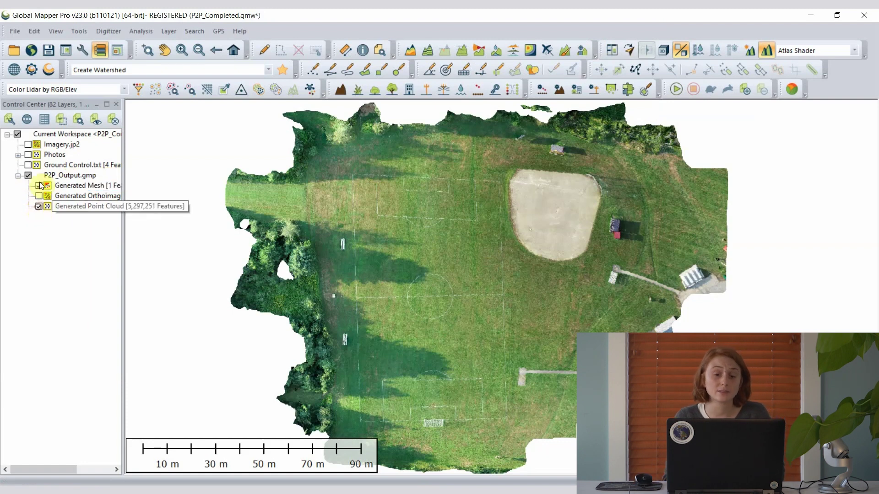
click(39, 186)
click(39, 186)
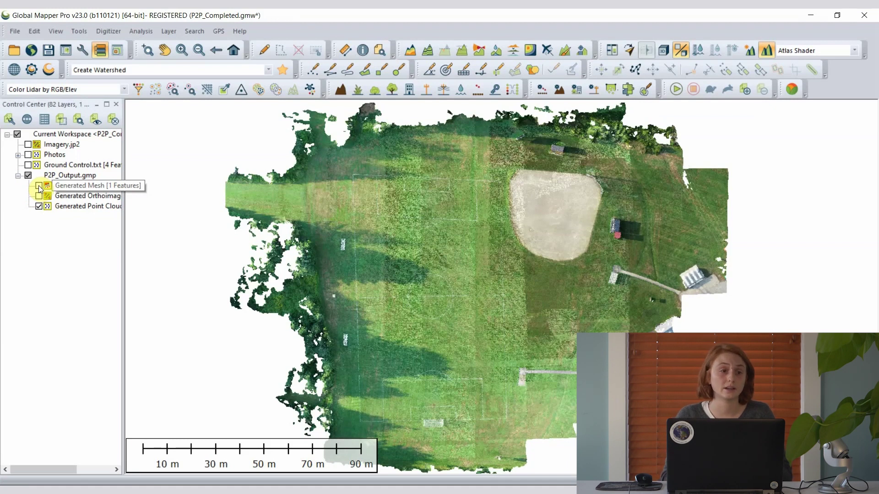
click(40, 187)
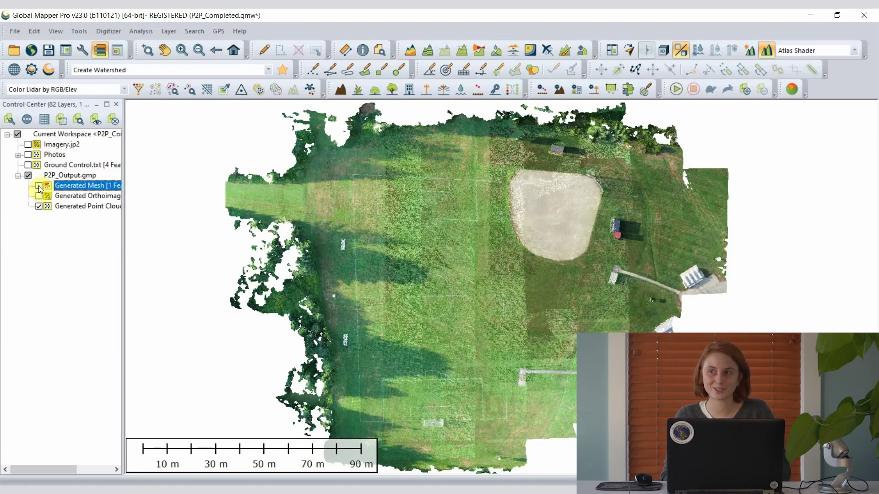